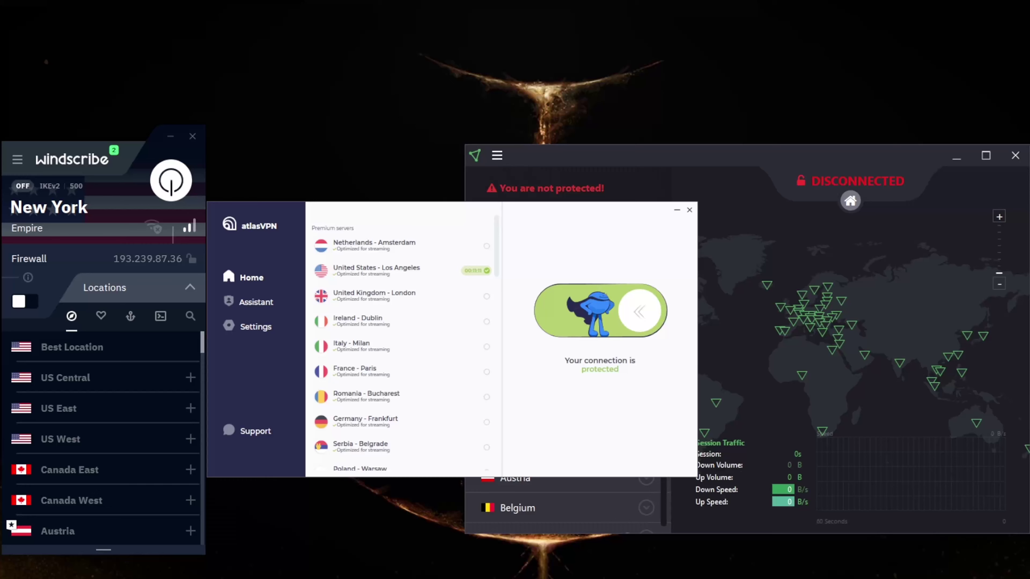
- Bring Proton VPN forward and scroll through its 61-country server list and back to the top
left_click(851, 164)
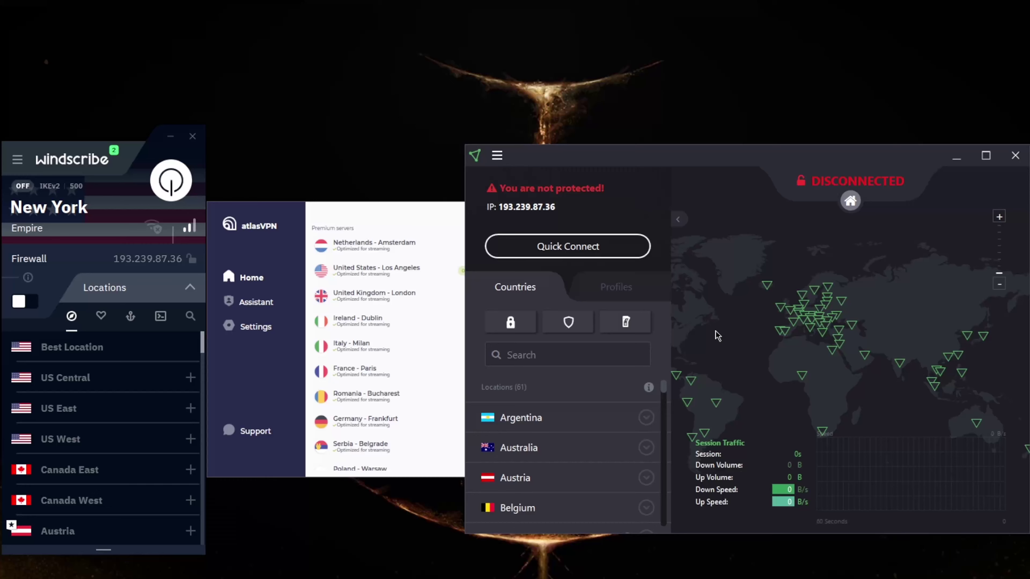
scroll(572, 470, "down", 5)
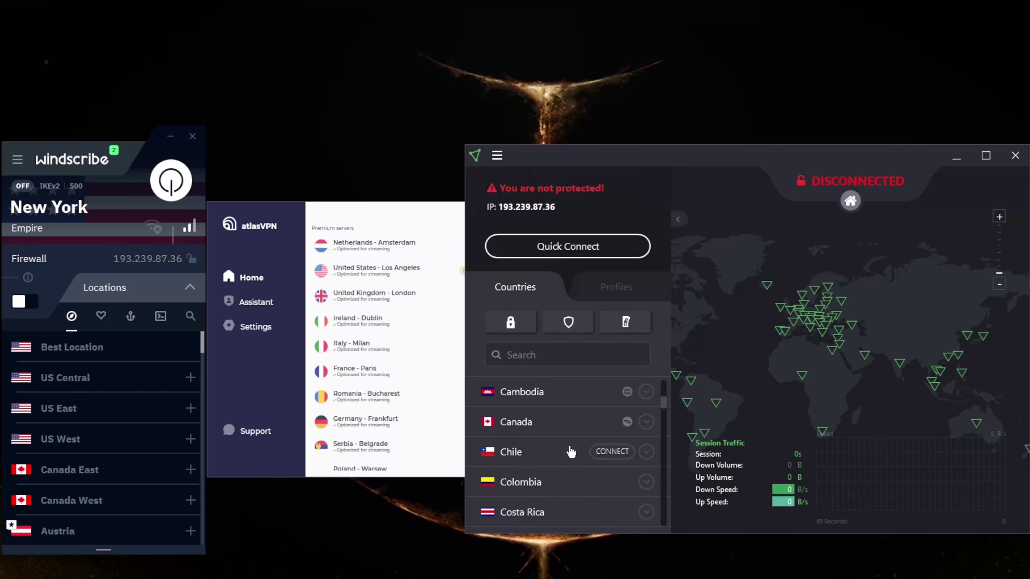
scroll(576, 446, "up", 5)
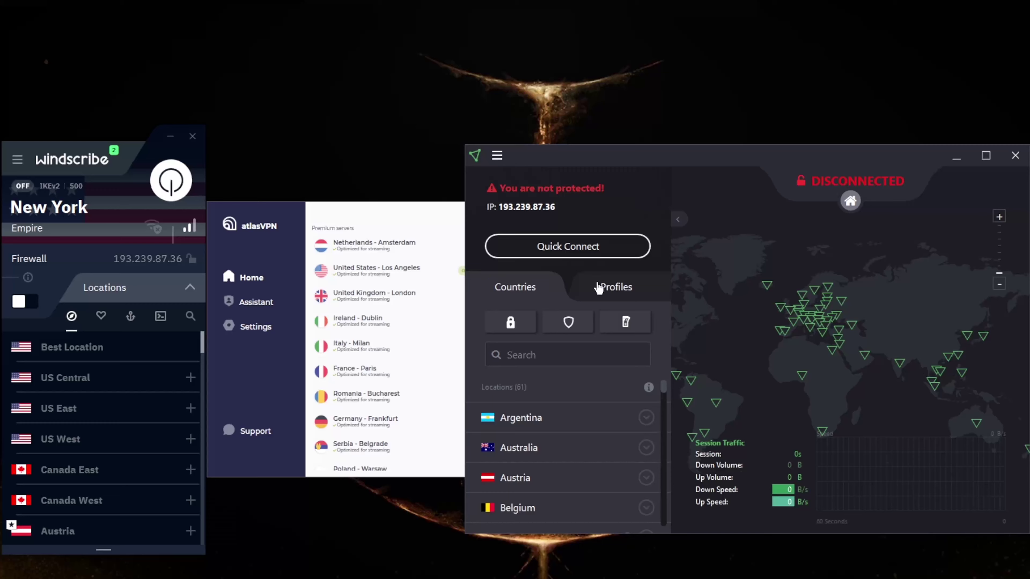
scroll(596, 422, "down", 3)
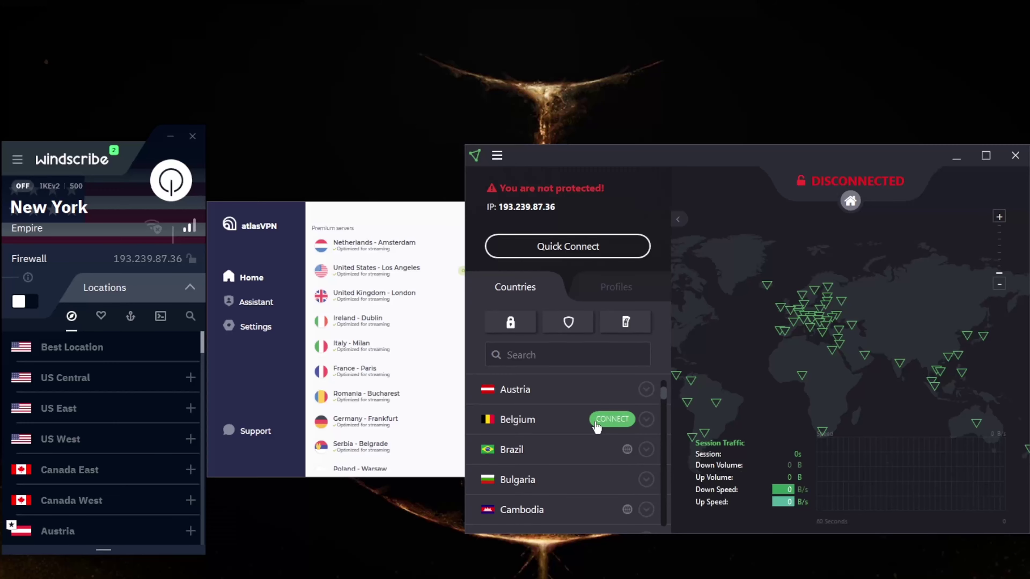
scroll(596, 426, "up", 3)
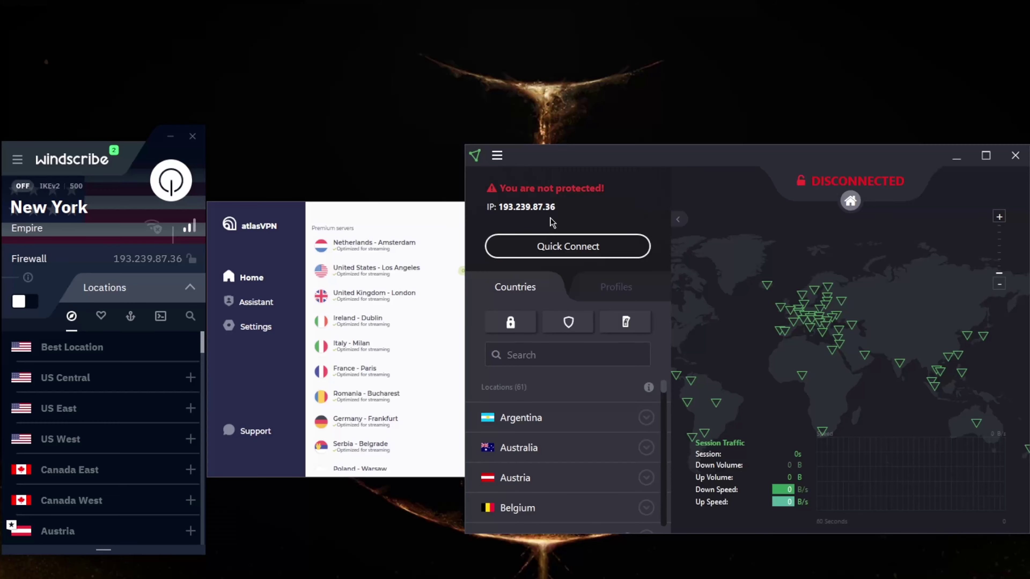
- Review Proton VPN's Connection, Advanced and General settings, keeping WireGuard (beta) as the default protocol
left_click(497, 157)
left_click(526, 242)
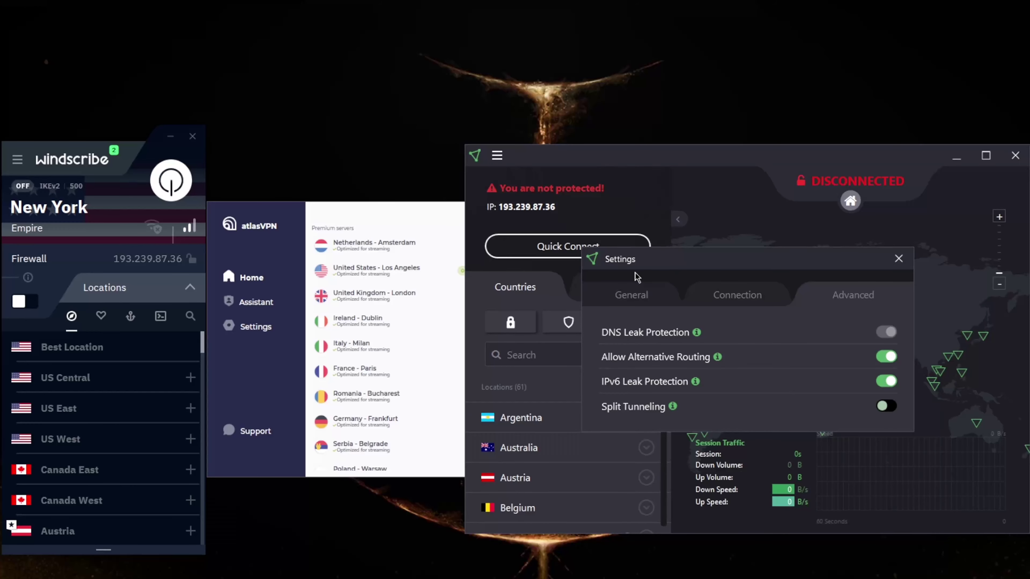
left_click(718, 292)
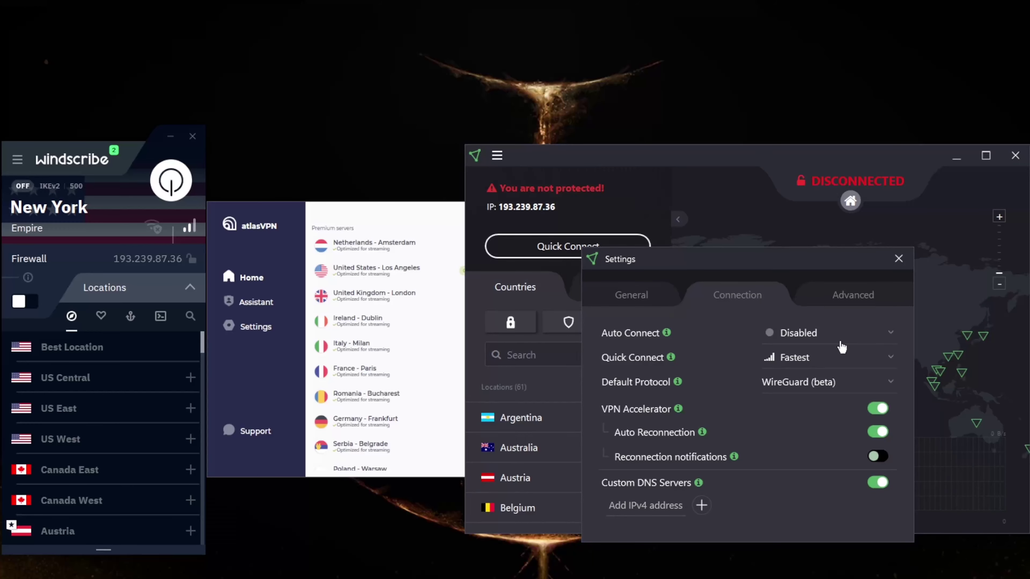
left_click(876, 389)
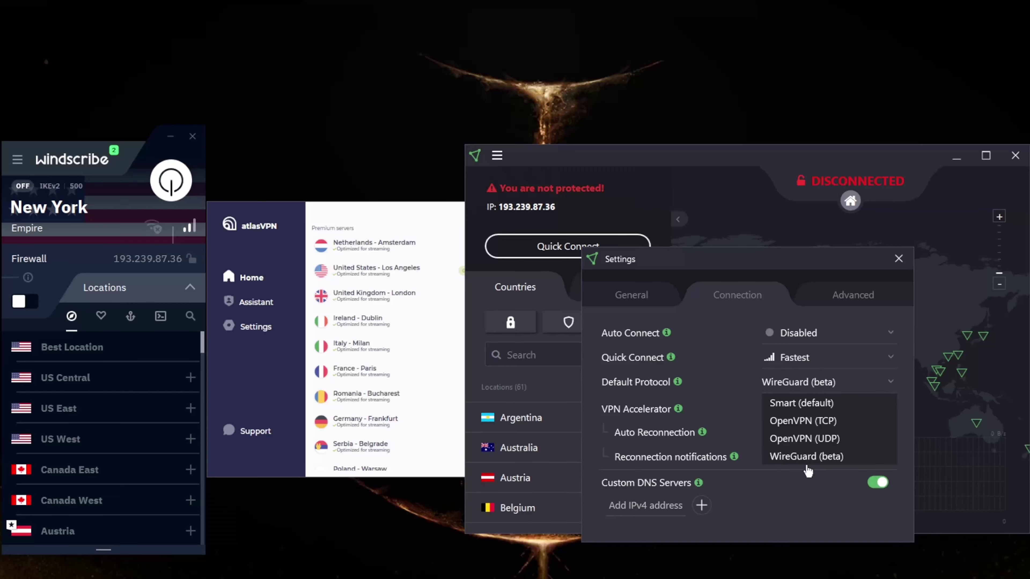
left_click(804, 455)
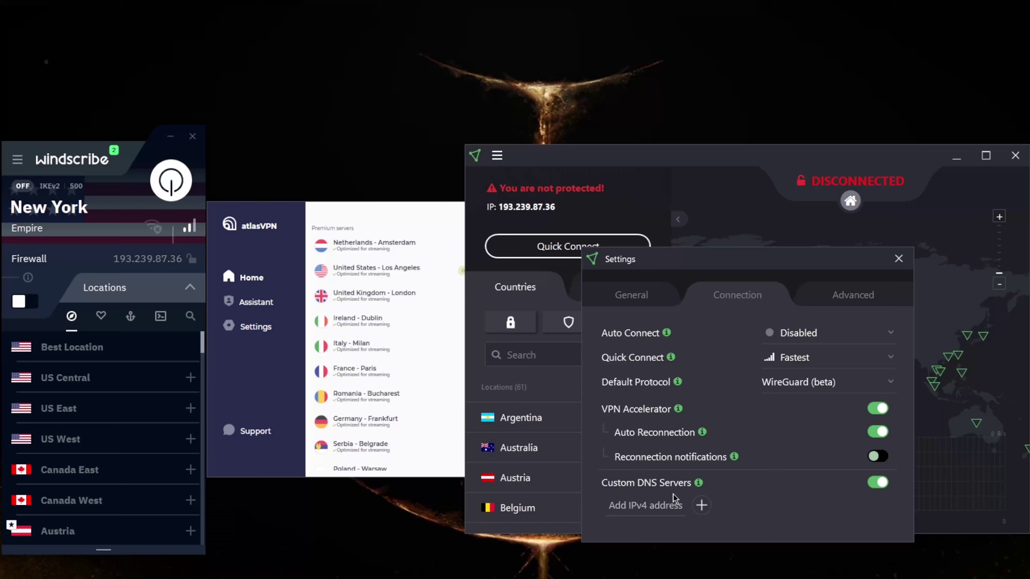
left_click(846, 298)
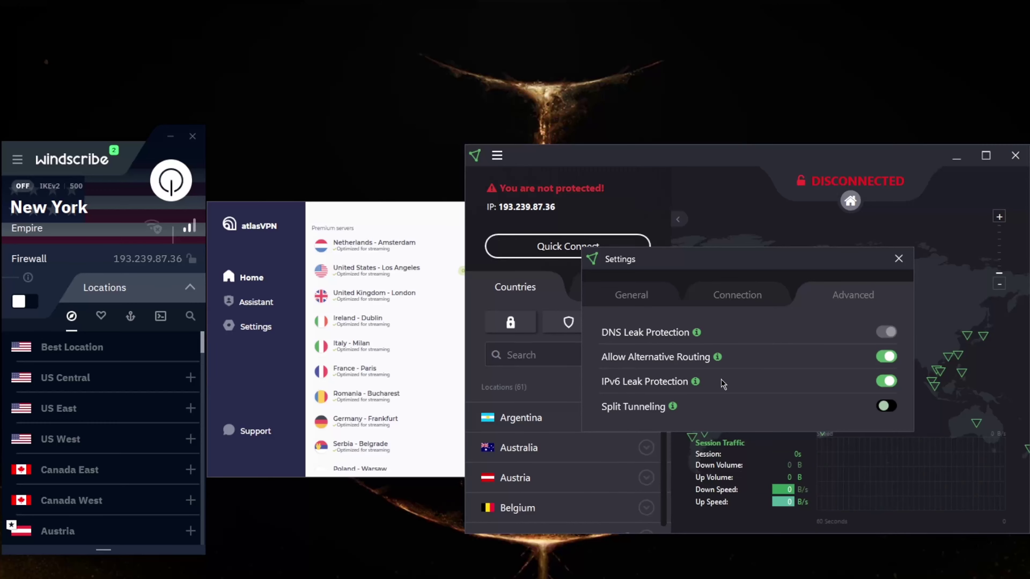
left_click(648, 285)
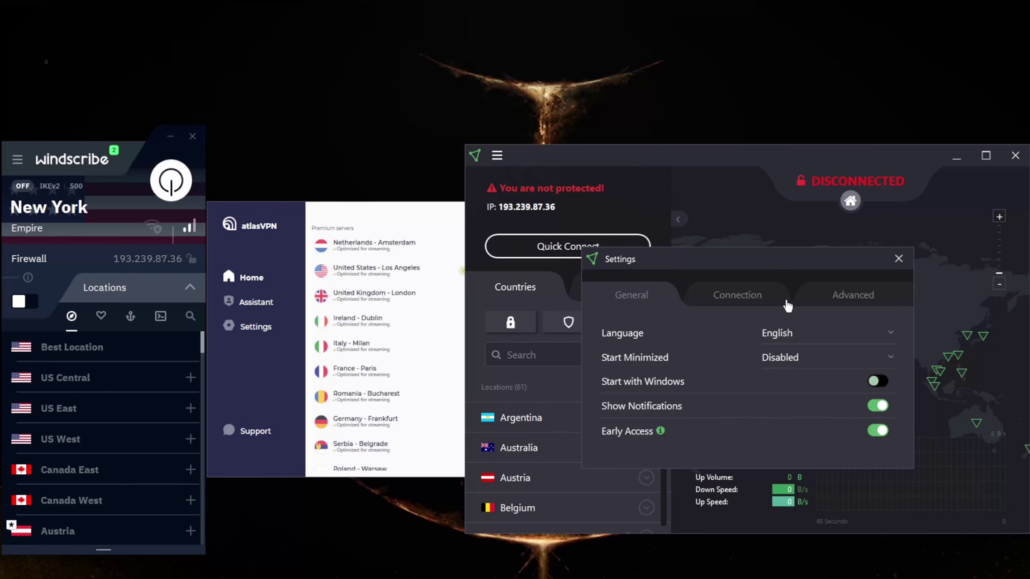
- Close Settings, check the Secure Core, NetShield and Kill Switch options, then view Profiles and Countries
left_click(899, 261)
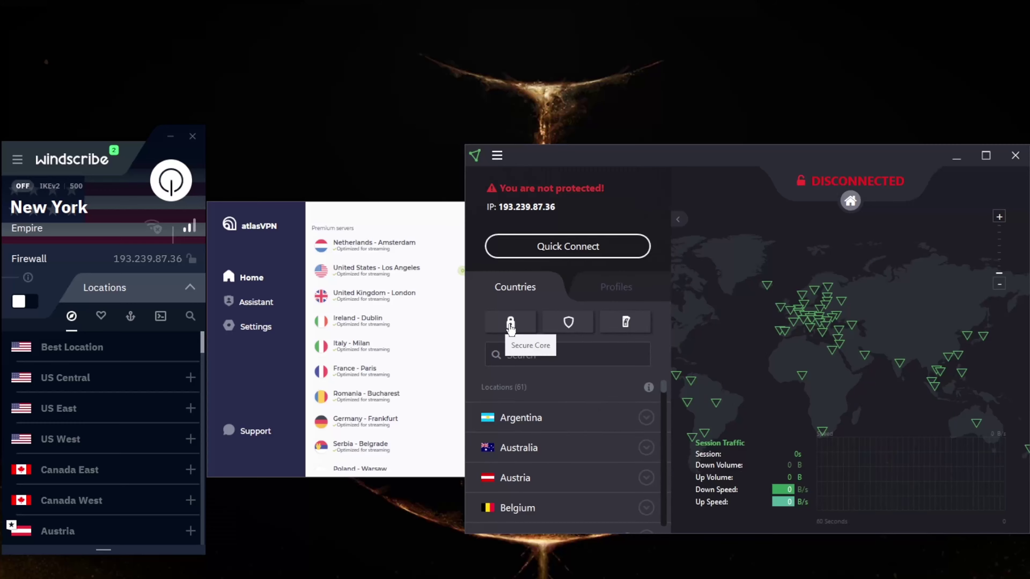
left_click(510, 324)
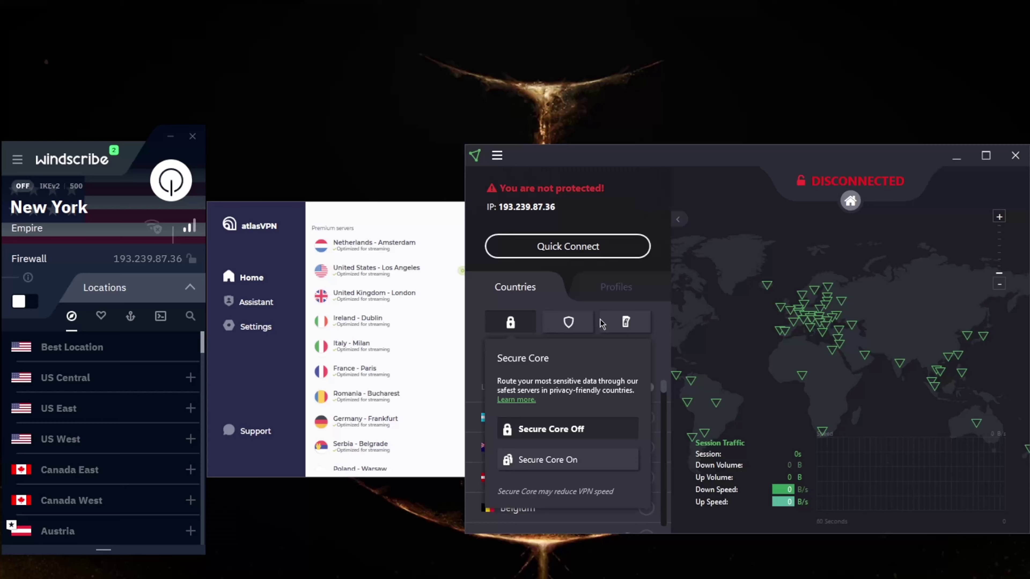
mouse_move(573, 324)
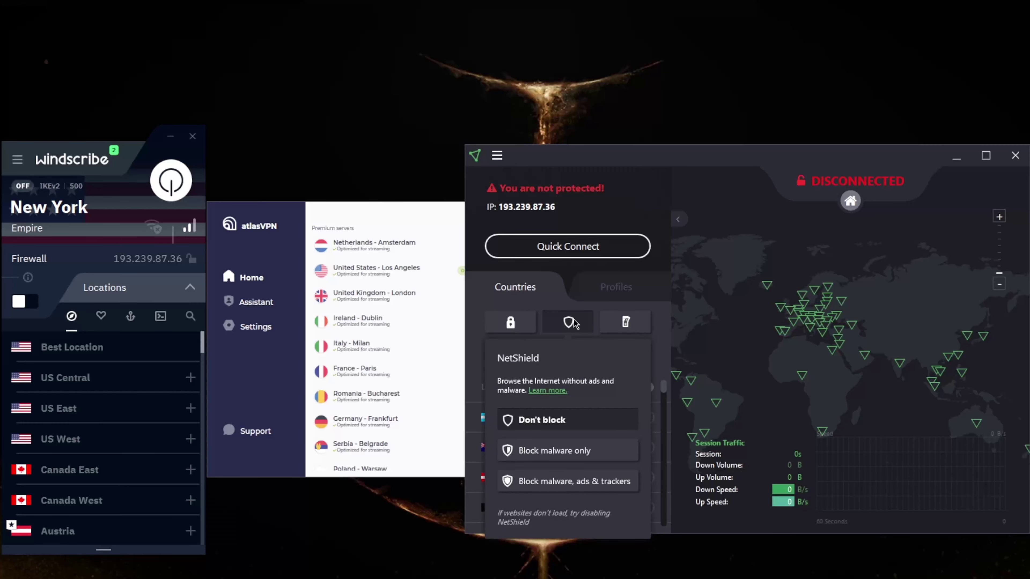
mouse_move(627, 324)
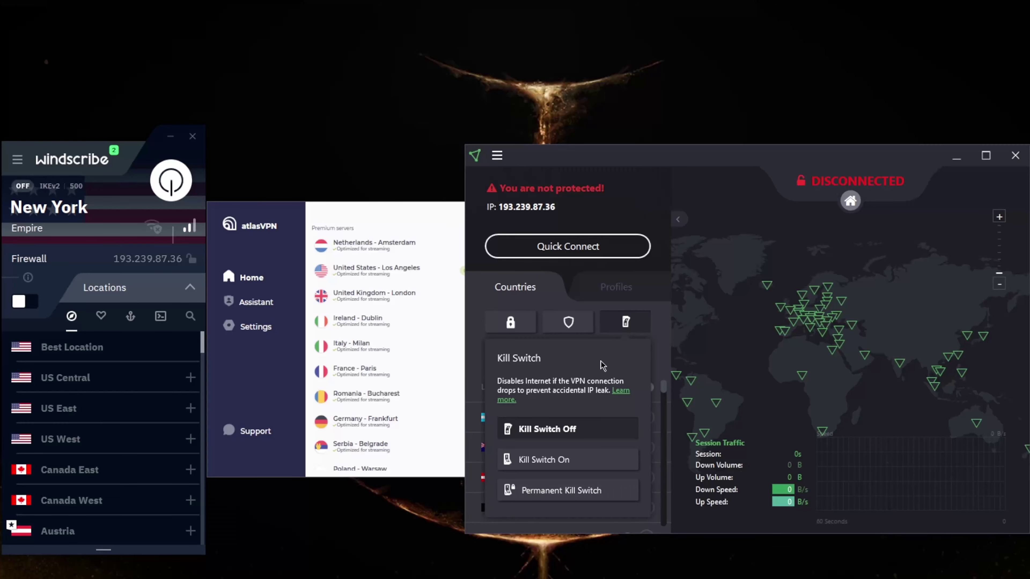
left_click(644, 293)
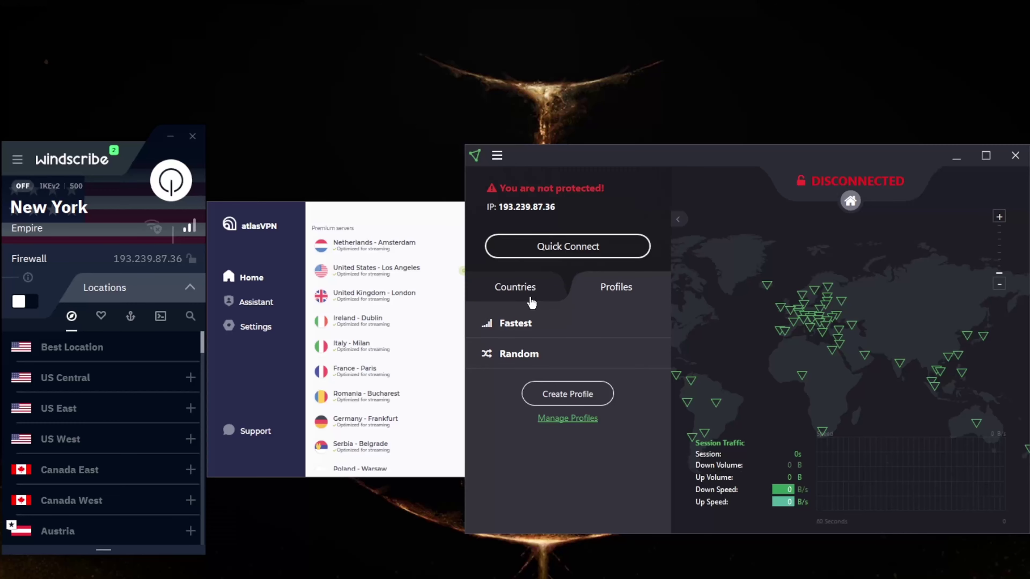
left_click(531, 302)
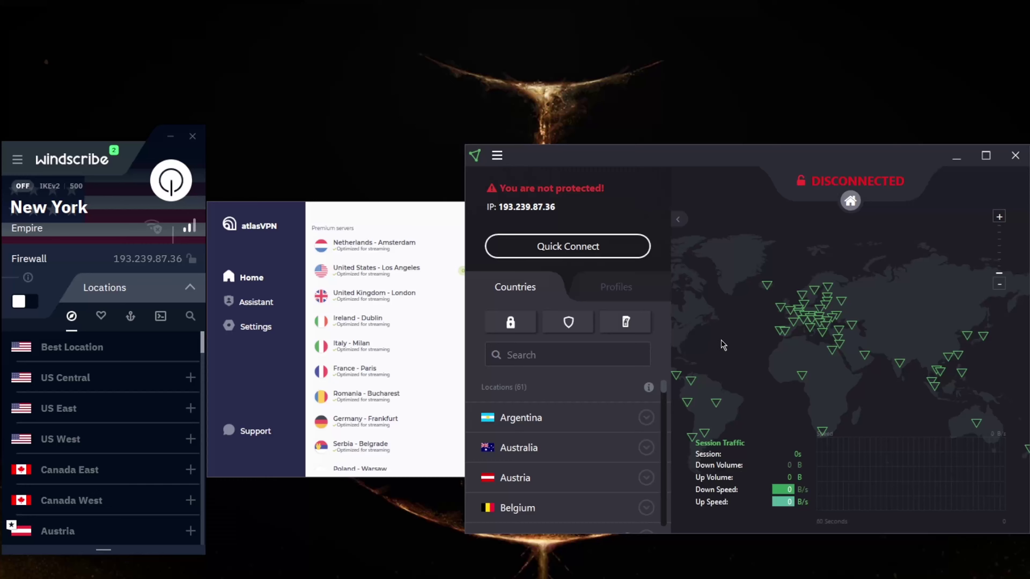
- Zoom out Proton VPN's world server map, then bring the Atlas VPN window forward
scroll(723, 346, "down", 1)
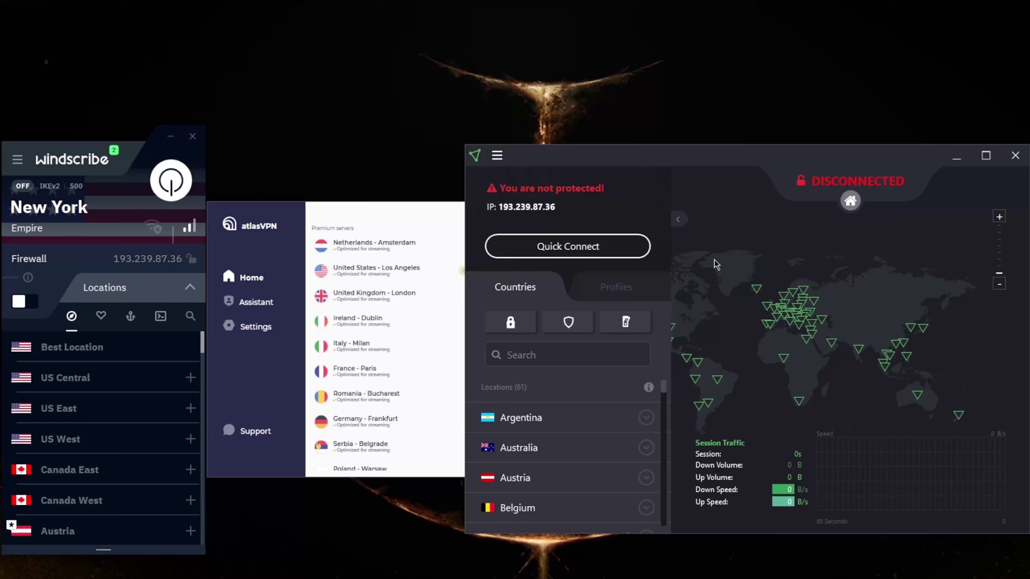
left_click(434, 214)
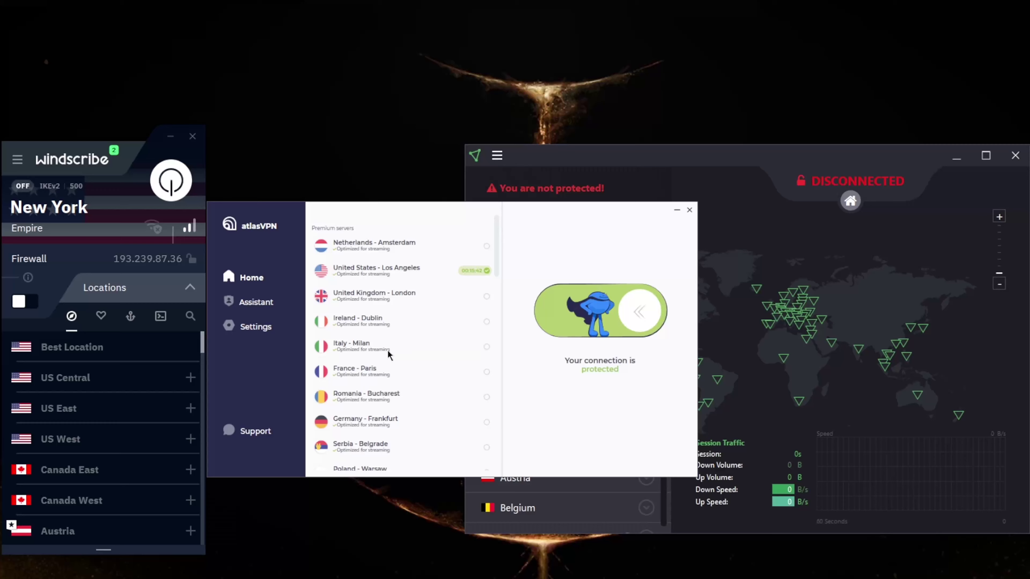
- View Atlas VPN's Assistant page and its Tracker Blocker statistics, then return
left_click(252, 308)
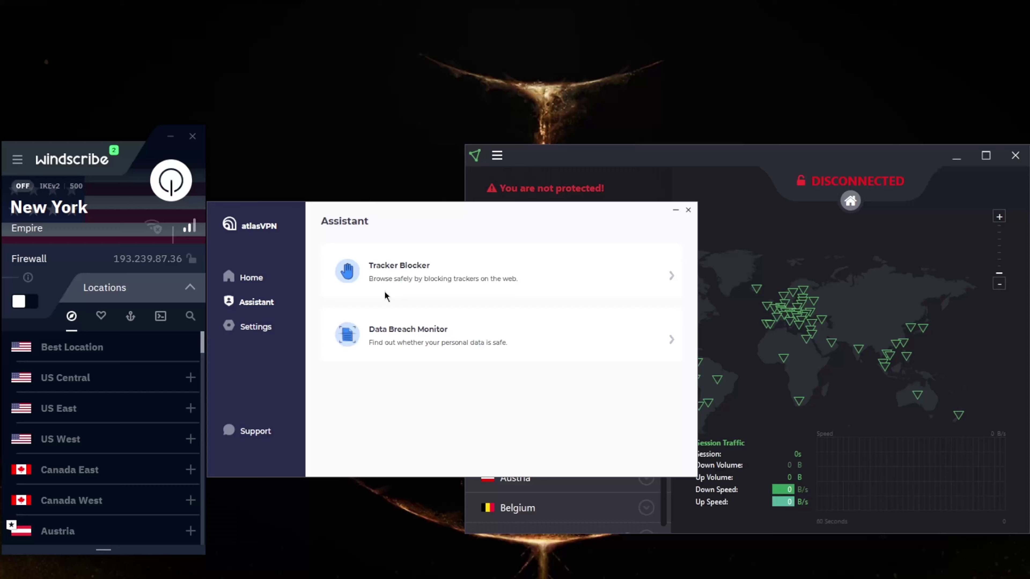
left_click(402, 269)
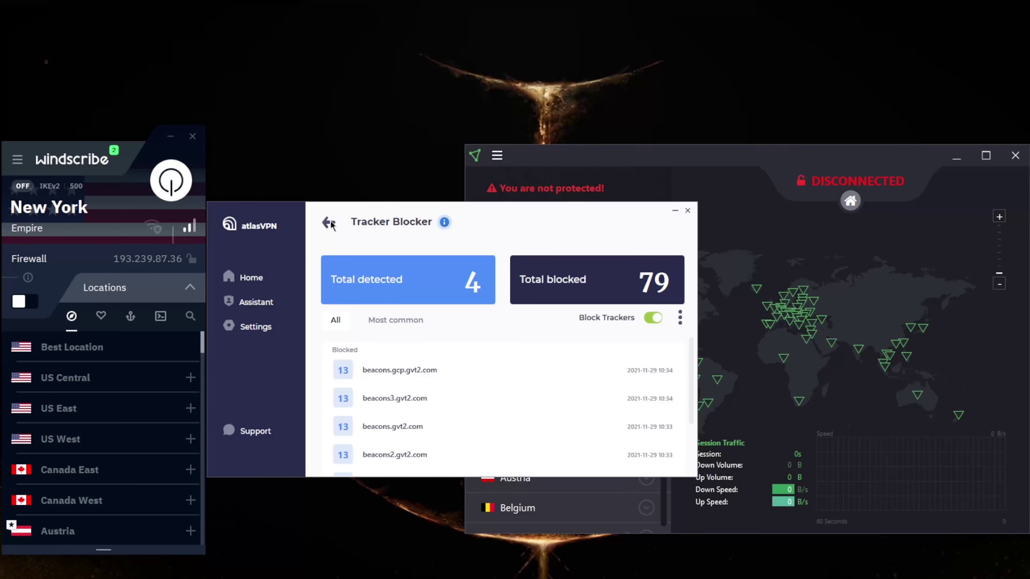
left_click(329, 223)
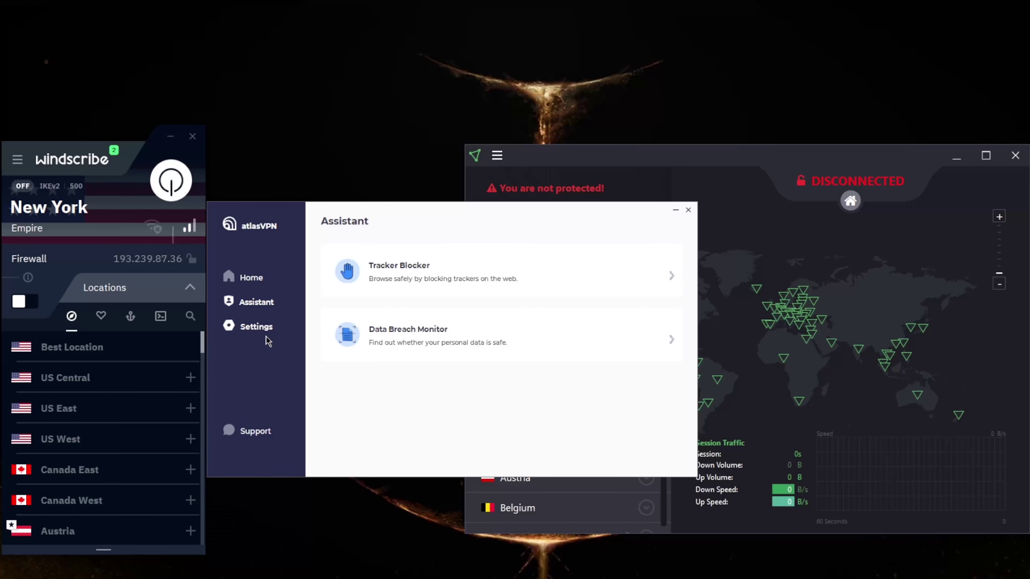
- In Atlas VPN Settings, keep WireGuard® selected as the connection protocol
left_click(260, 329)
scroll(406, 380, "up", 5)
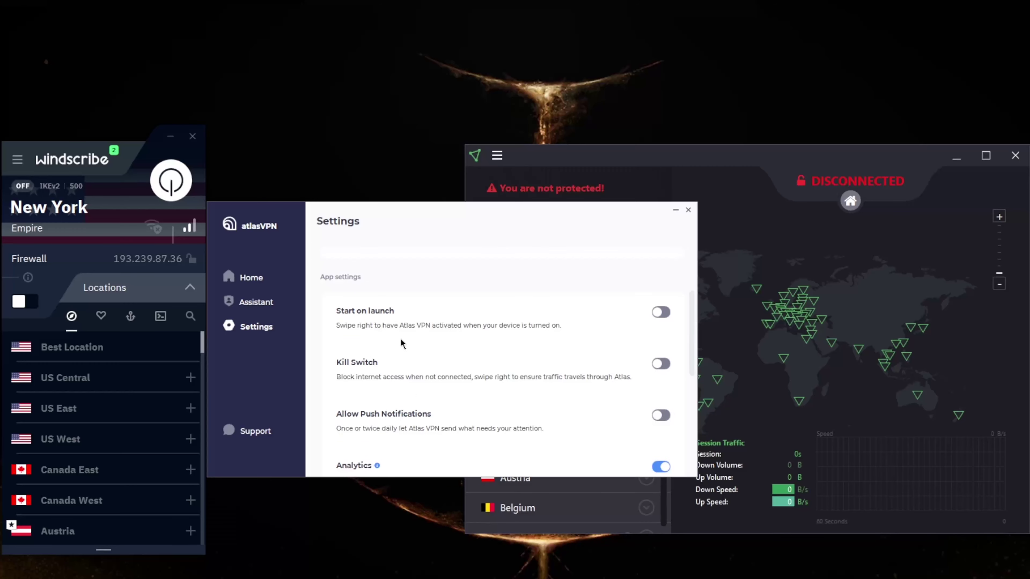
scroll(401, 341, "down", 4)
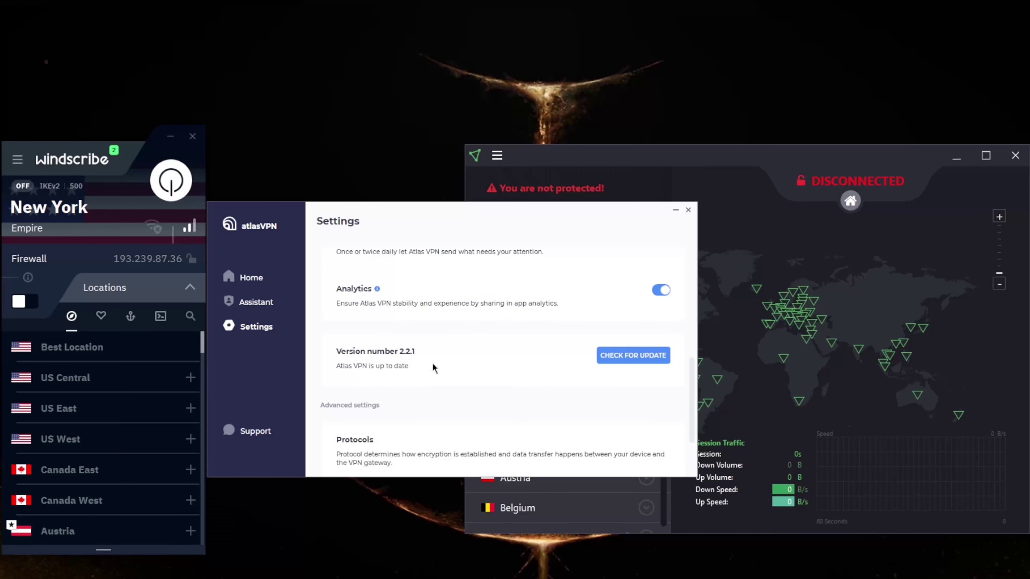
scroll(432, 363, "down", 2)
left_click(438, 396)
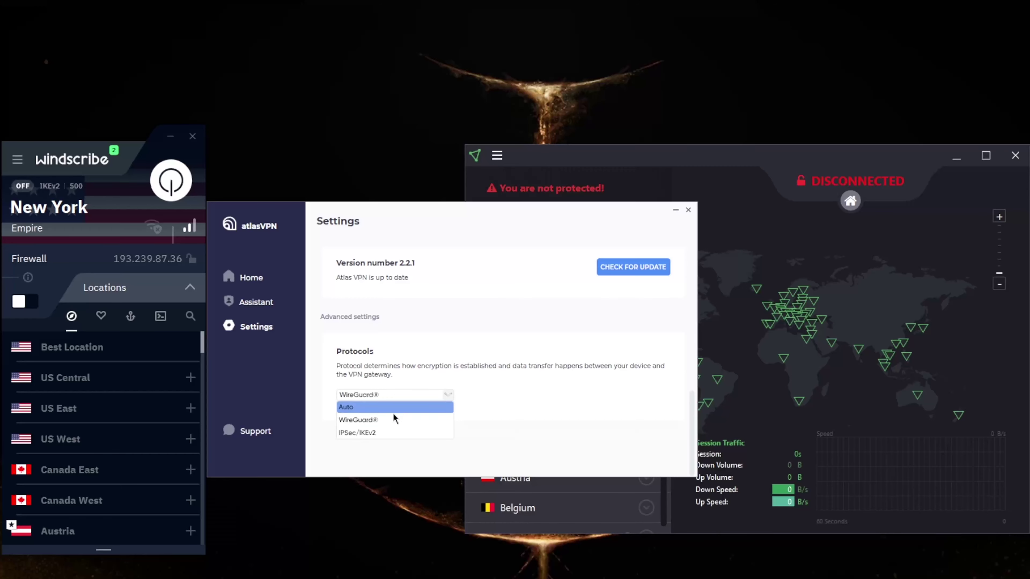
left_click(375, 420)
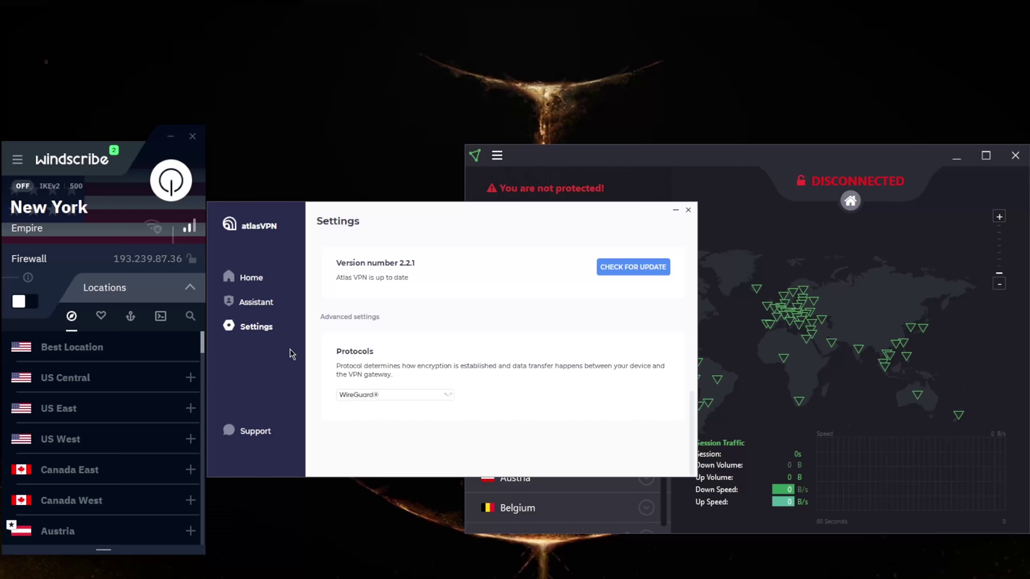
- Return Atlas VPN to Home, scroll Windscribe's location list, and bring Proton VPN forward
left_click(258, 280)
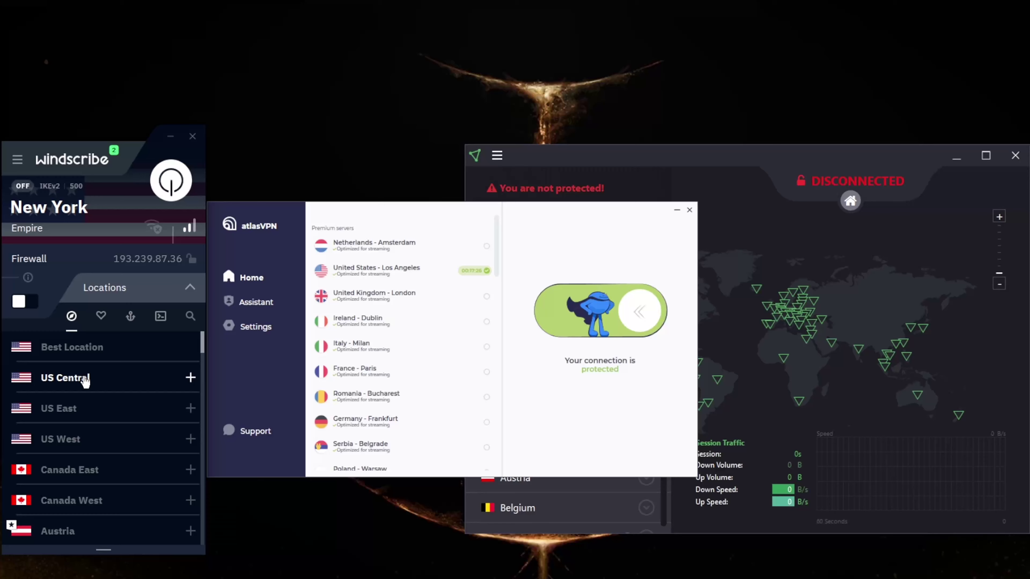
scroll(81, 407, "down", 4)
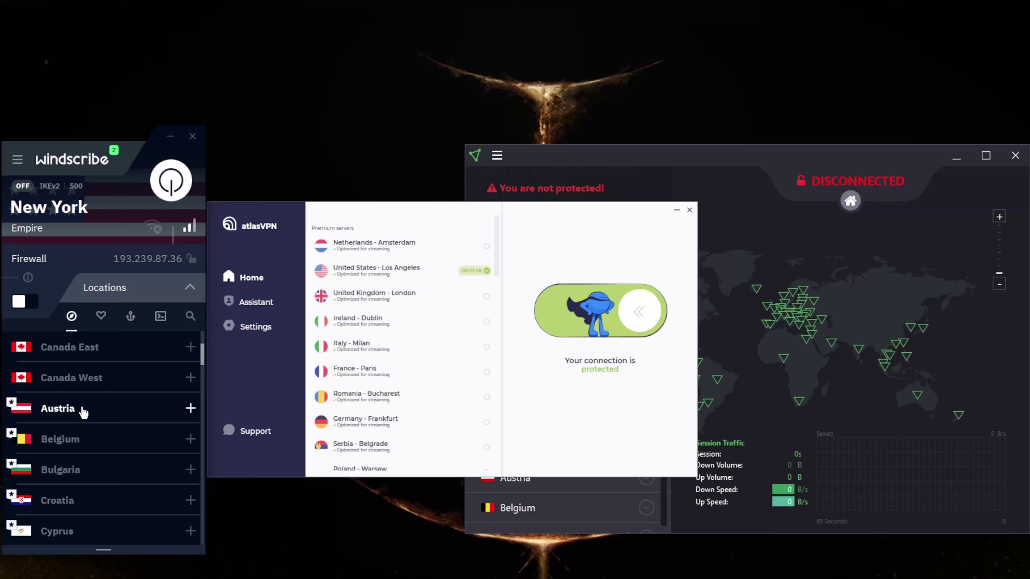
scroll(84, 411, "up", 2)
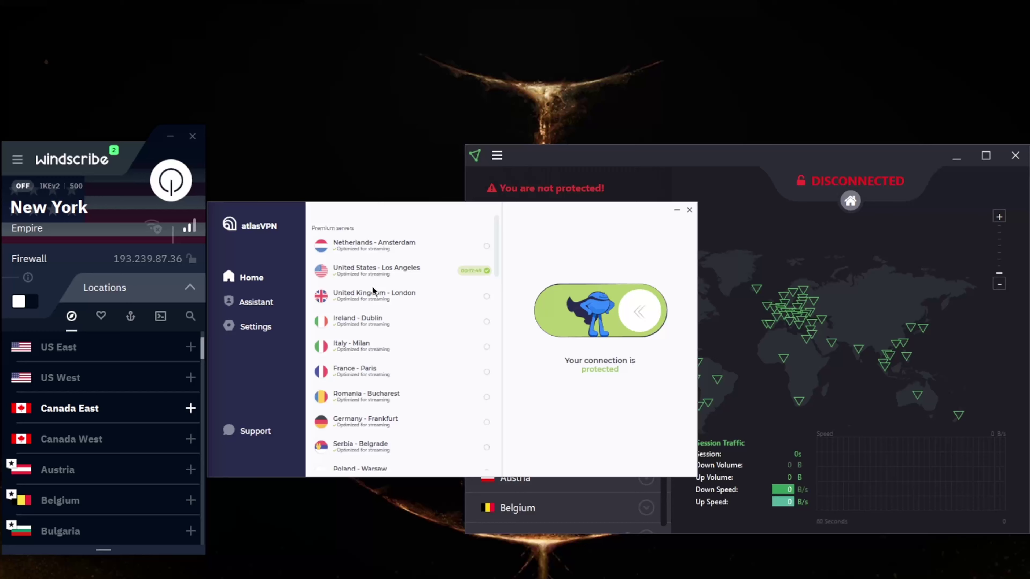
left_click(824, 167)
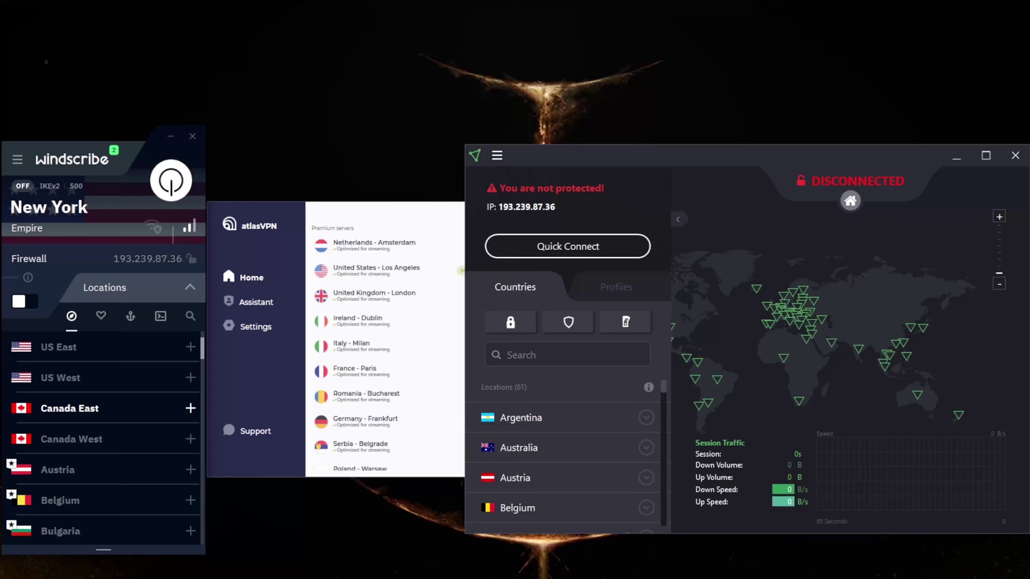
- Open Windscribe's preferences and scroll through the General settings
left_click(16, 162)
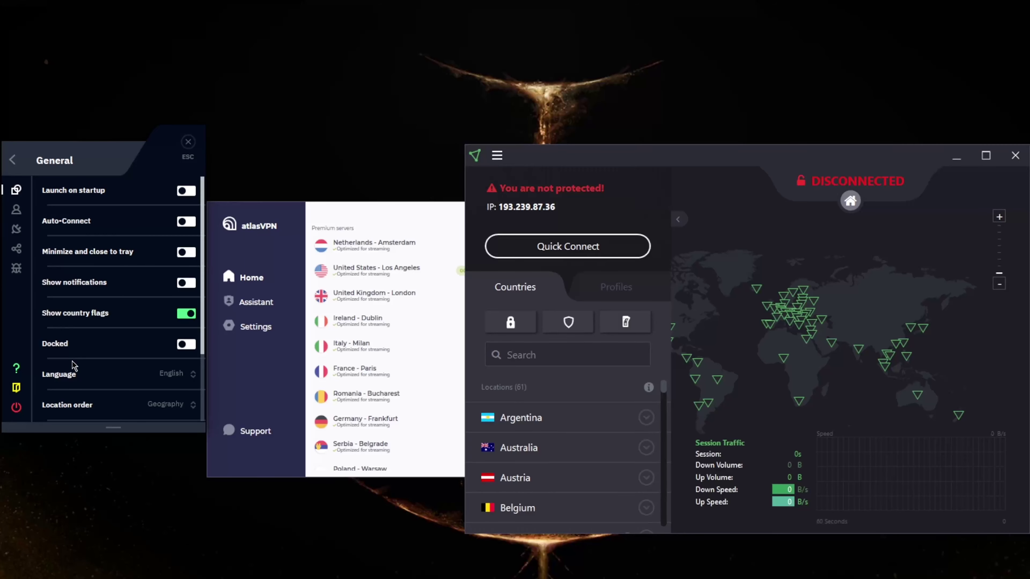
scroll(126, 276, "down", 2)
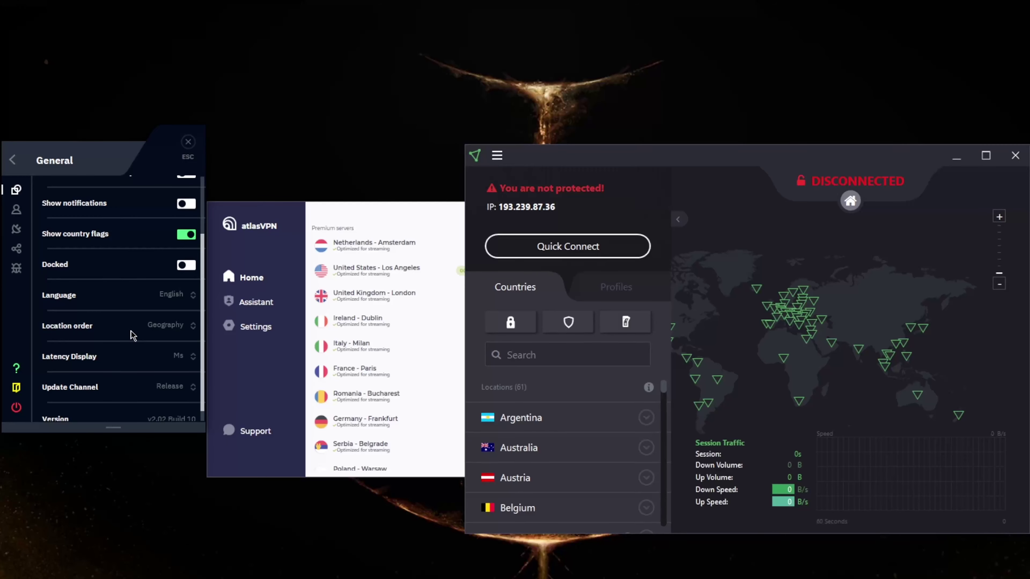
scroll(135, 341, "up", 2)
scroll(134, 343, "down", 2)
scroll(131, 349, "up", 1)
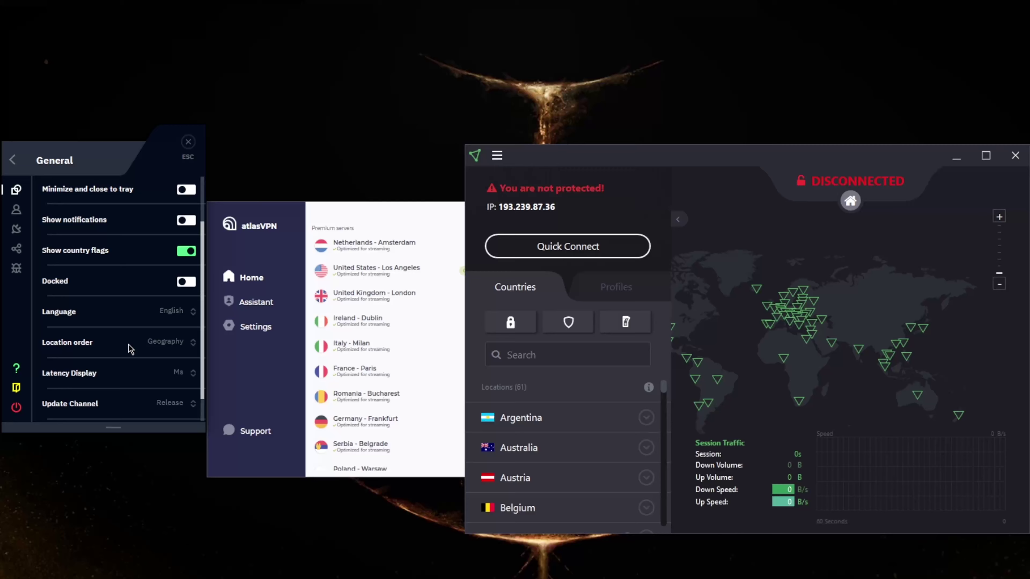
scroll(131, 349, "up", 2)
- Browse the Connection, Share and Debug tabs, peek at Advanced Parameters, then return to the main view
left_click(16, 229)
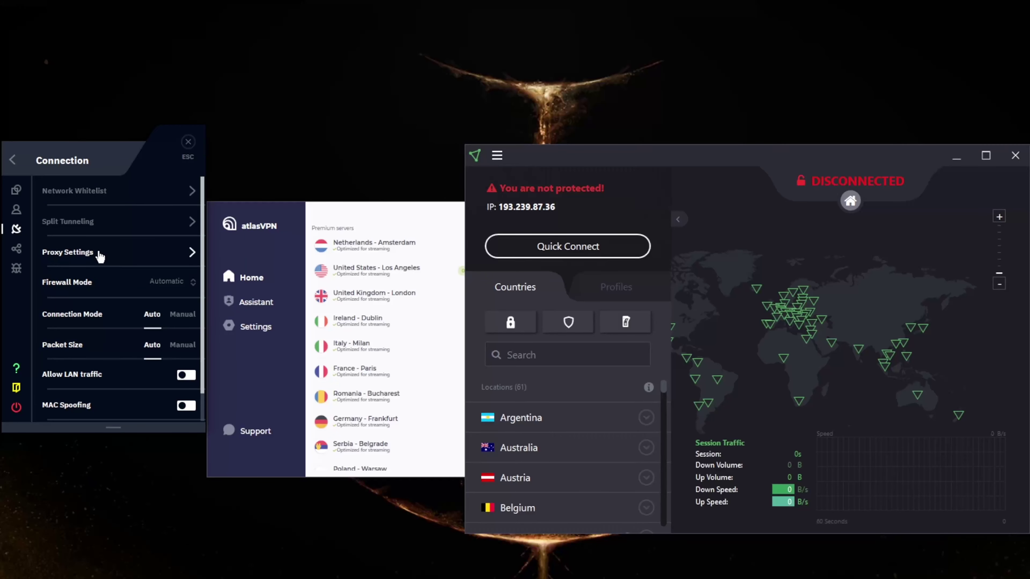
scroll(67, 289, "down", 1)
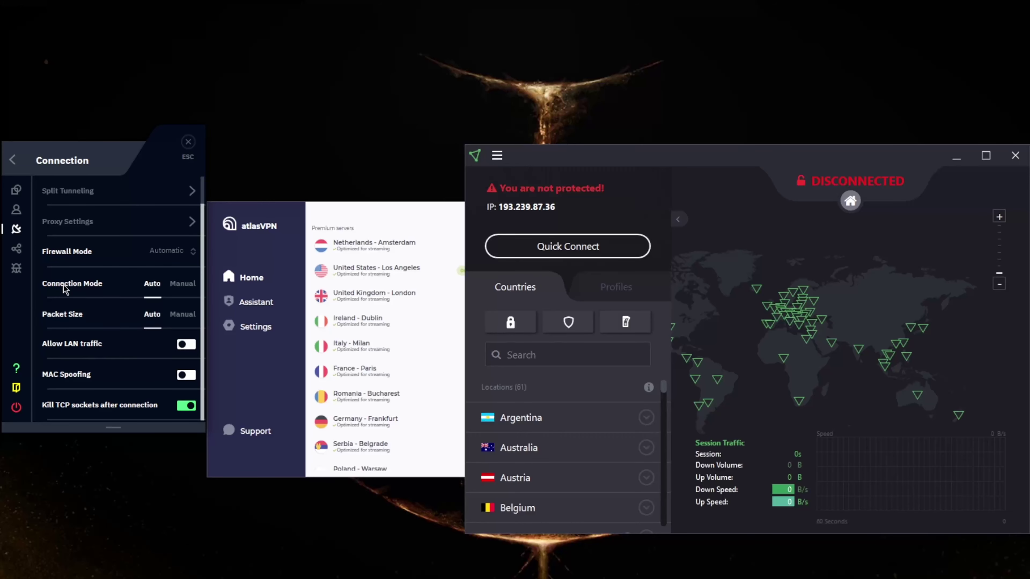
left_click(16, 249)
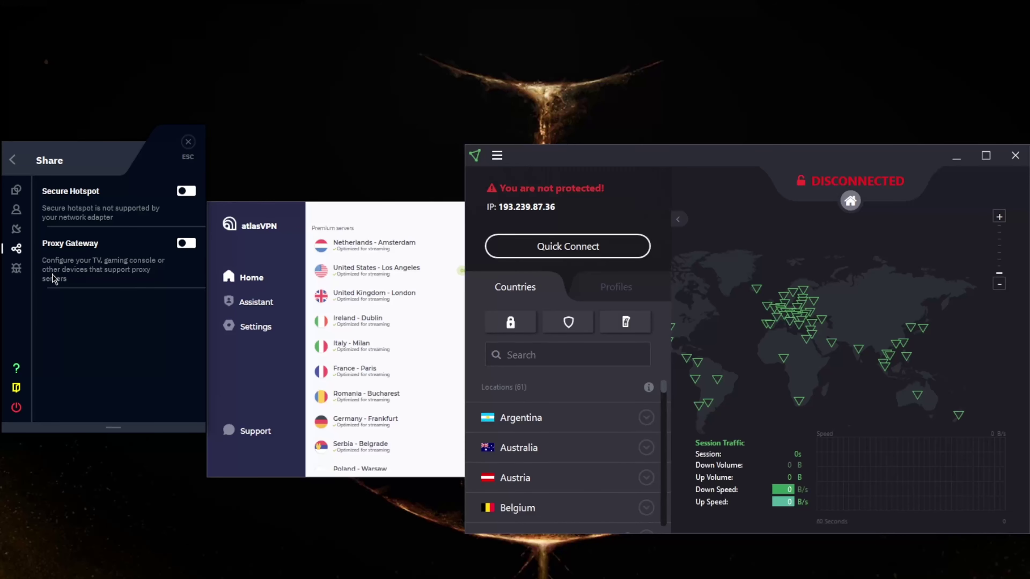
left_click(27, 273)
left_click(136, 192)
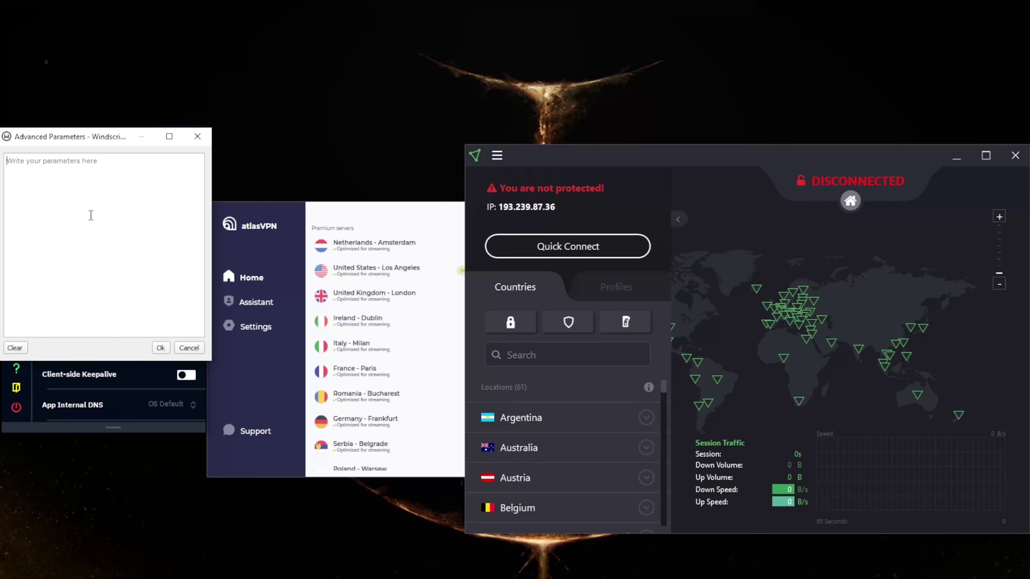
left_click(198, 136)
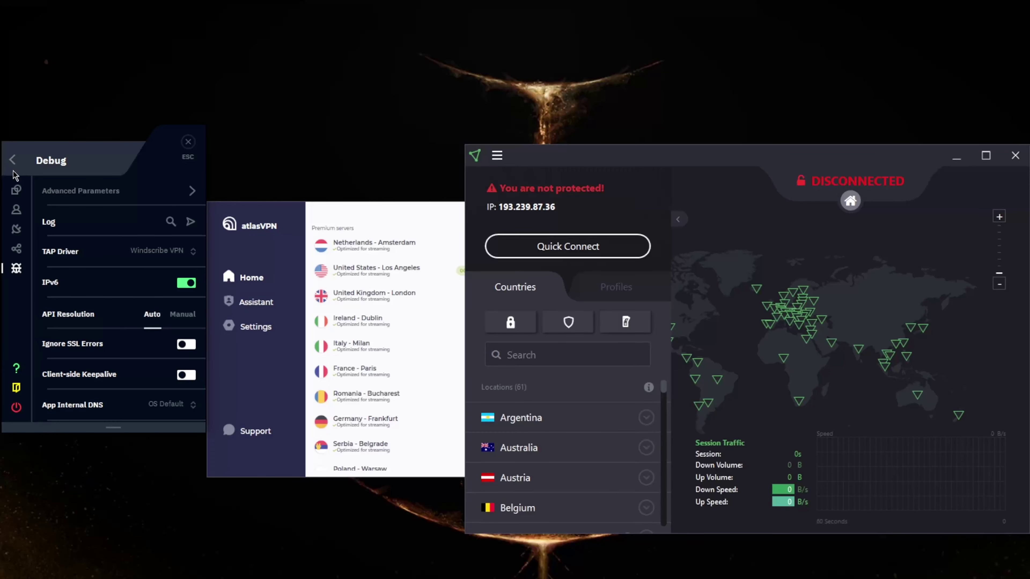
left_click(13, 160)
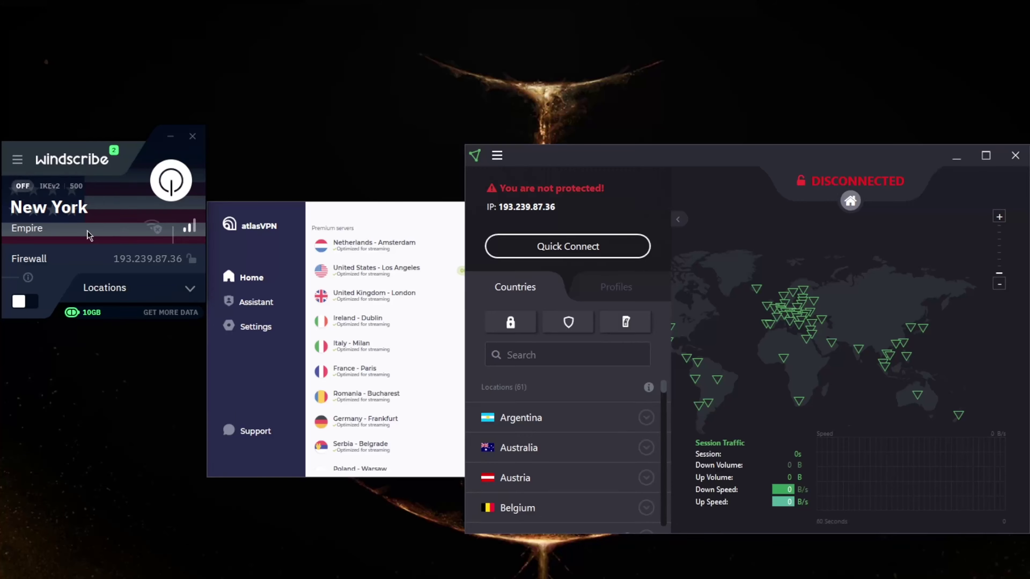
- Expand Windscribe's locations list to show US East, US West, Canada East and European servers
left_click(192, 295)
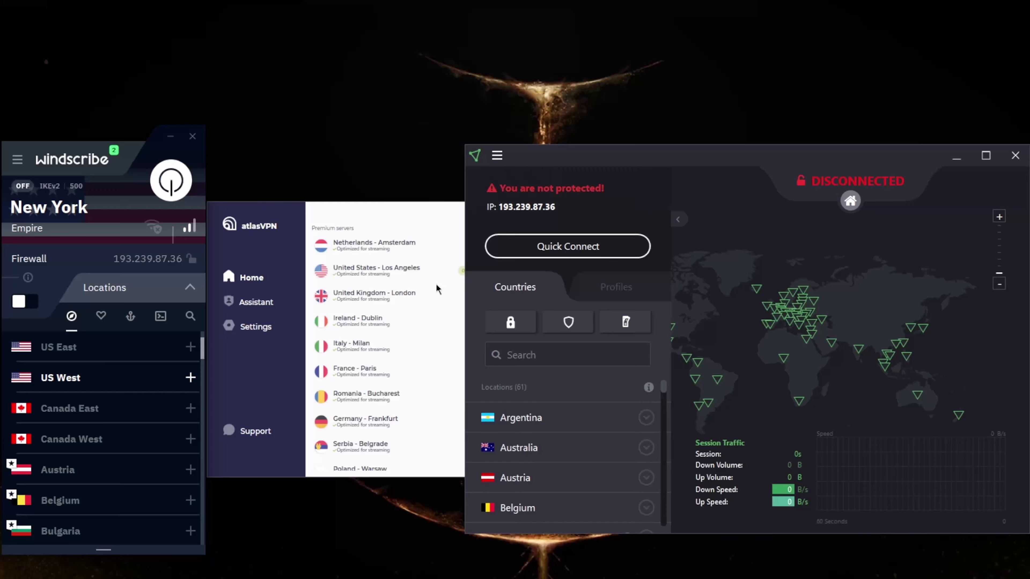
- Bring Atlas VPN's protected Los Angeles connection forward and scroll Windscribe's list up to Best Location
left_click(423, 213)
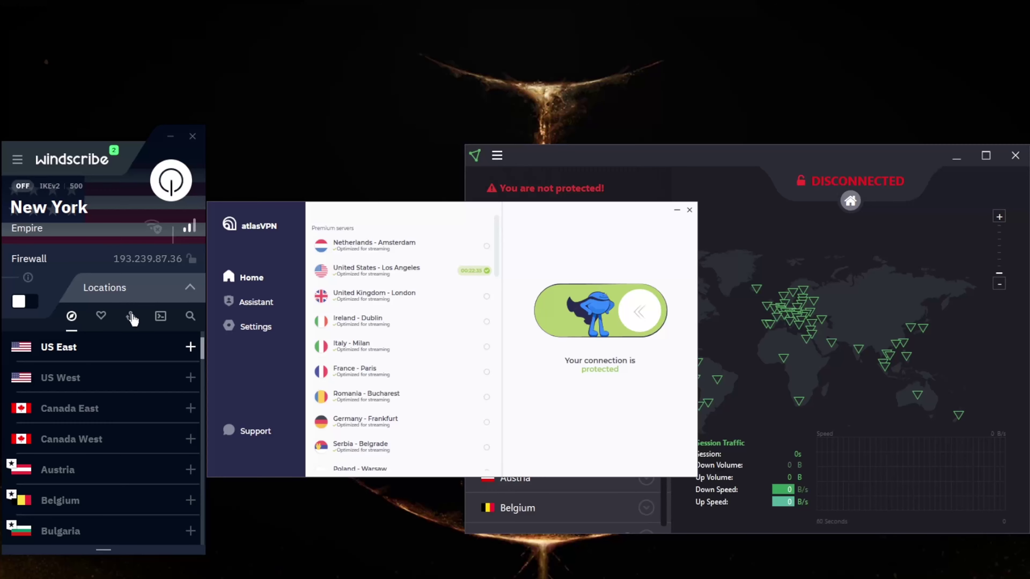
scroll(160, 399, "up", 2)
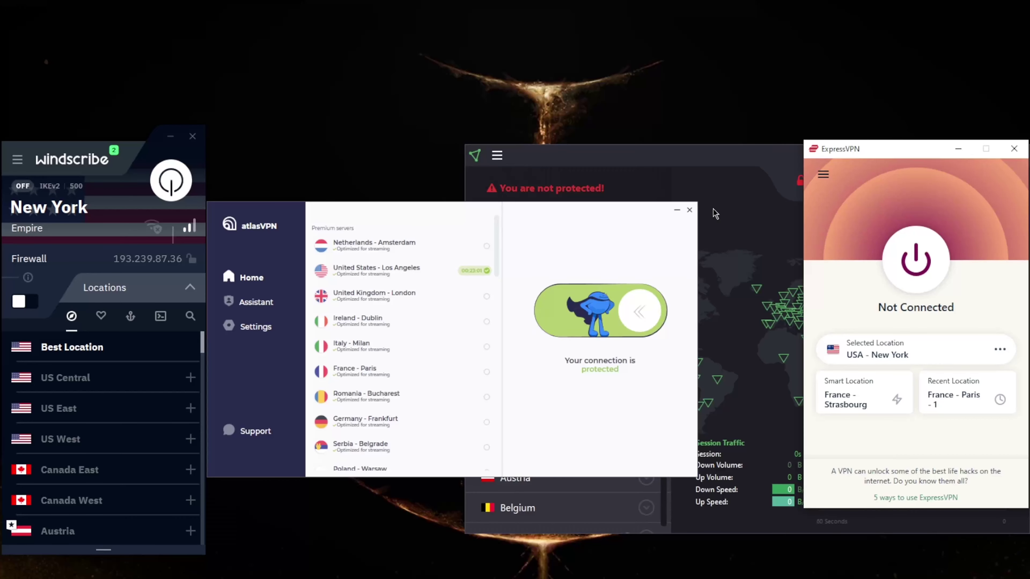
- Minimize the Proton VPN, Atlas VPN and Windscribe windows
left_click(777, 151)
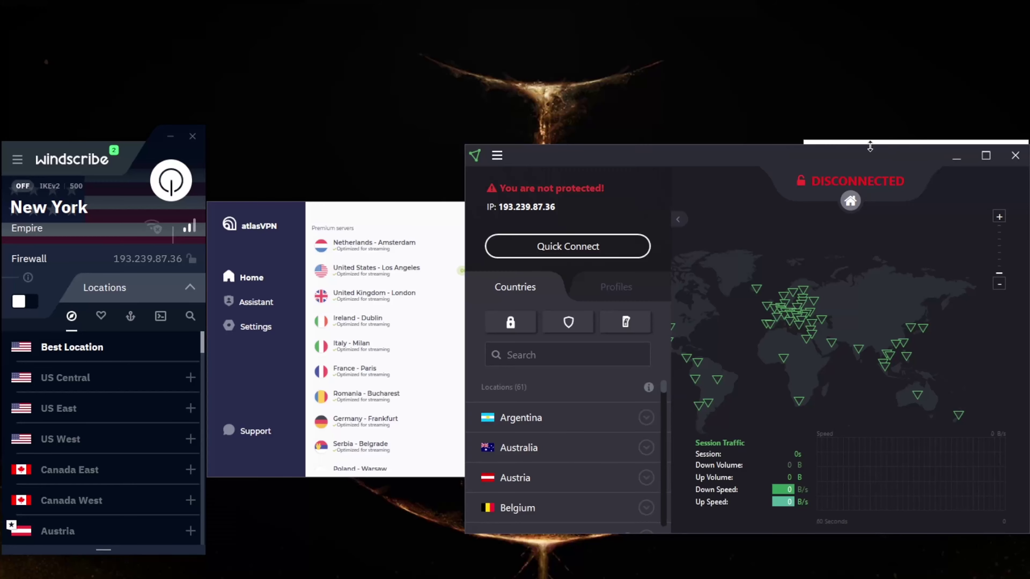
left_click(958, 156)
left_click(676, 210)
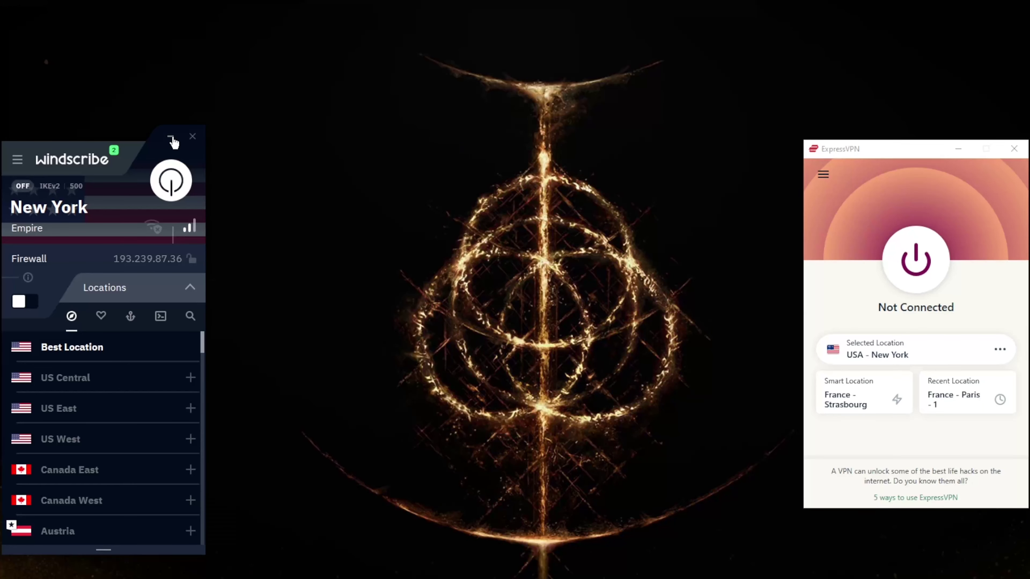
left_click(170, 136)
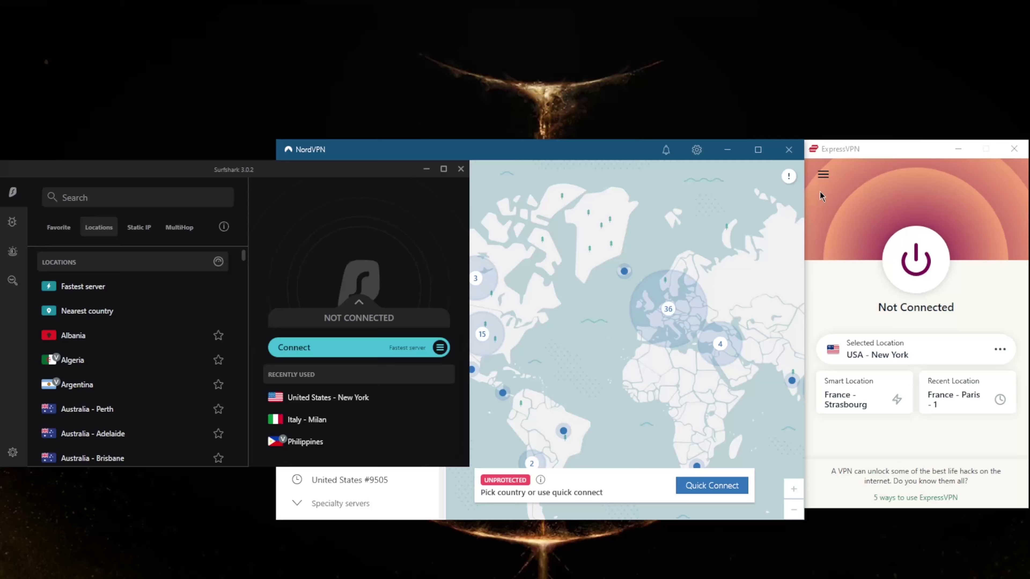
- Bring the ExpressVPN, NordVPN and Surfshark windows forward in turn to compare their server lists
left_click(855, 154)
left_click(601, 159)
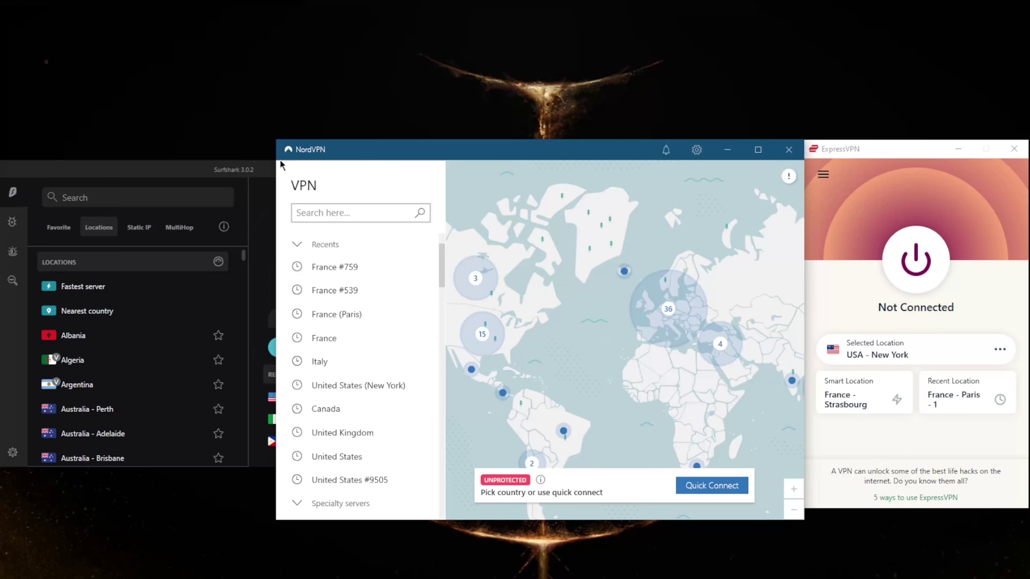
left_click(235, 183)
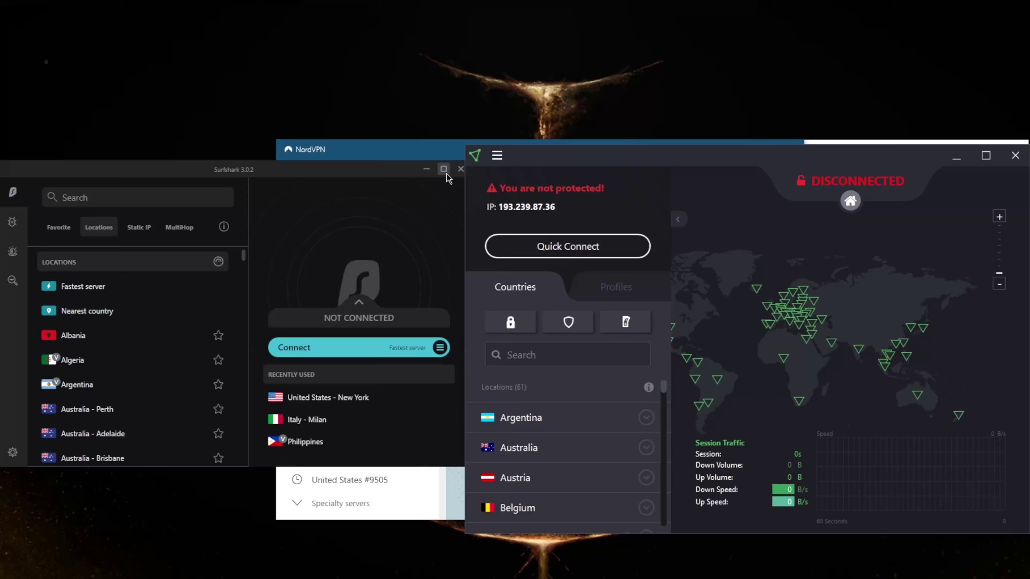
left_click(427, 152)
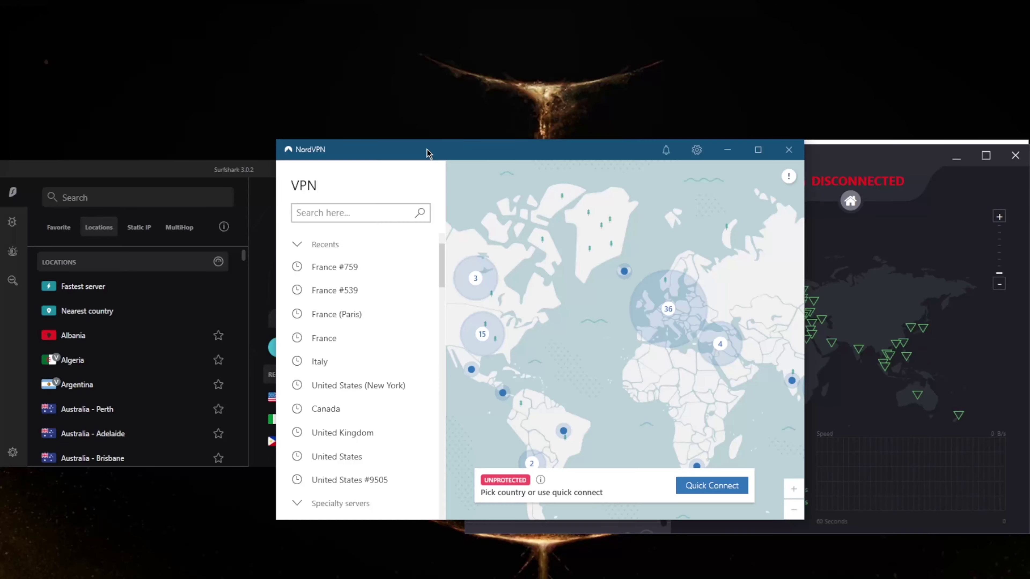
left_click(844, 142)
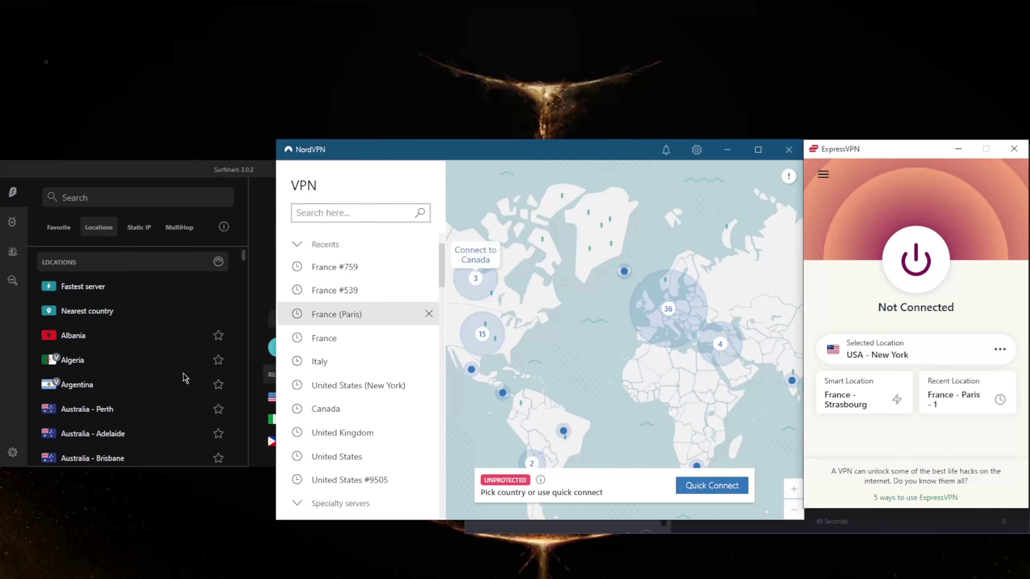
left_click(217, 163)
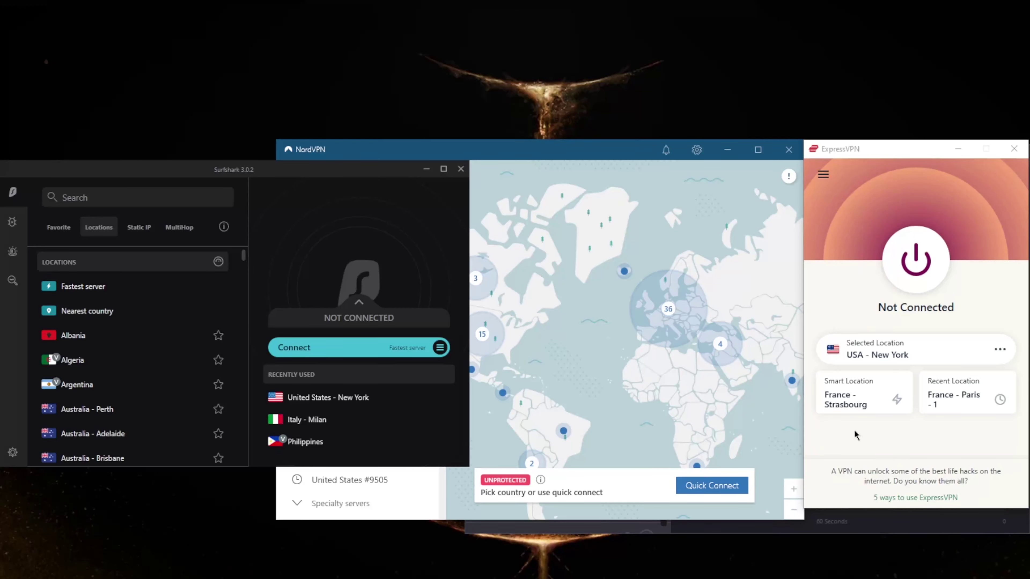
left_click(813, 149)
left_click(392, 158)
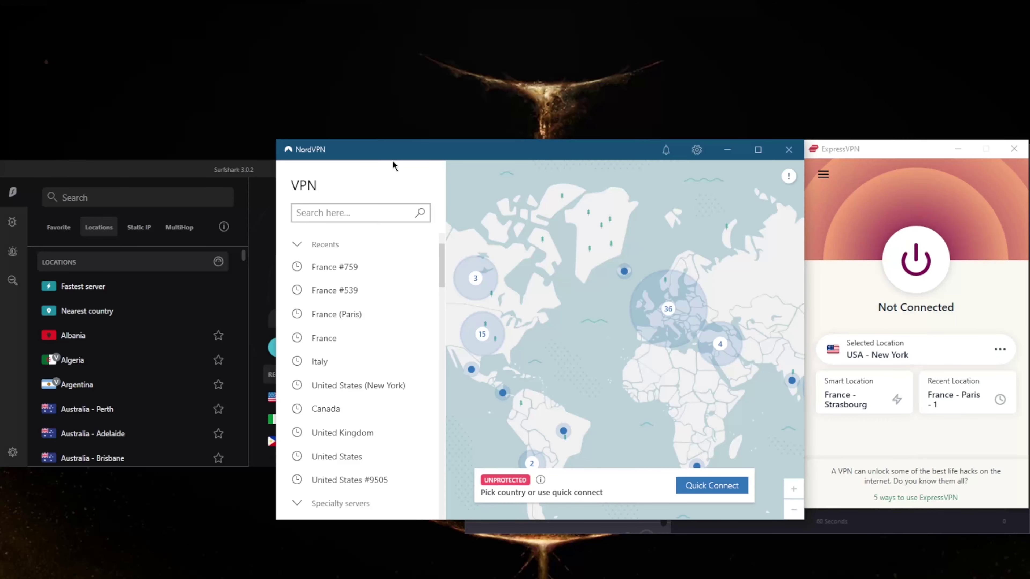
left_click(232, 170)
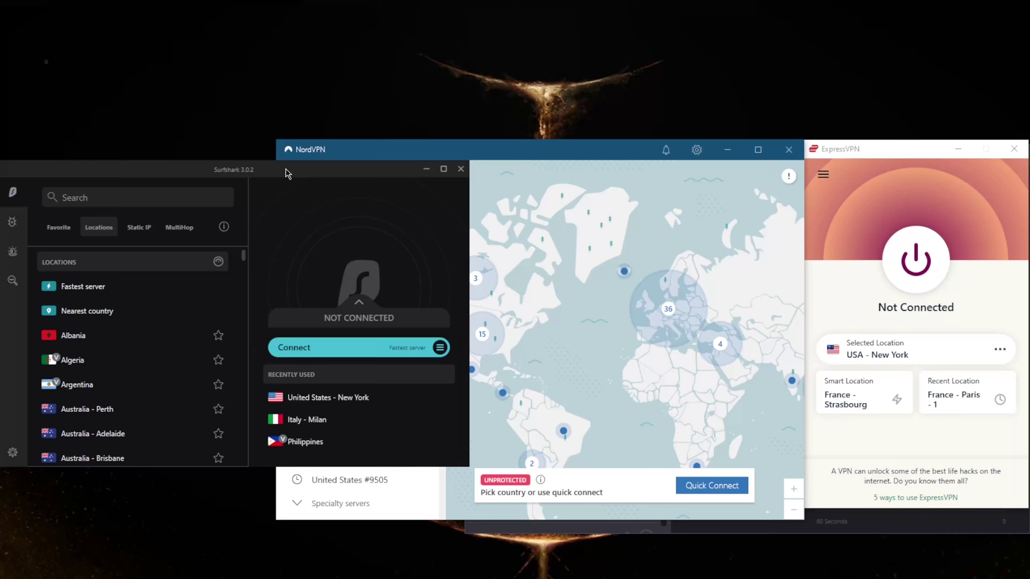
- Disconnect Atlas VPN so it reports the connection as unprotected
key("alt+Tab")
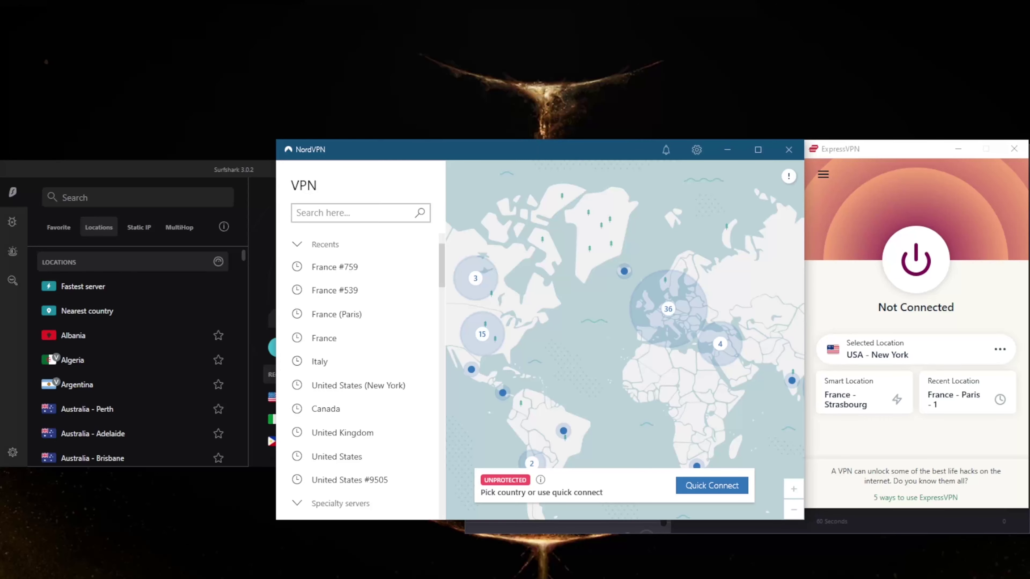
key("alt+Tab")
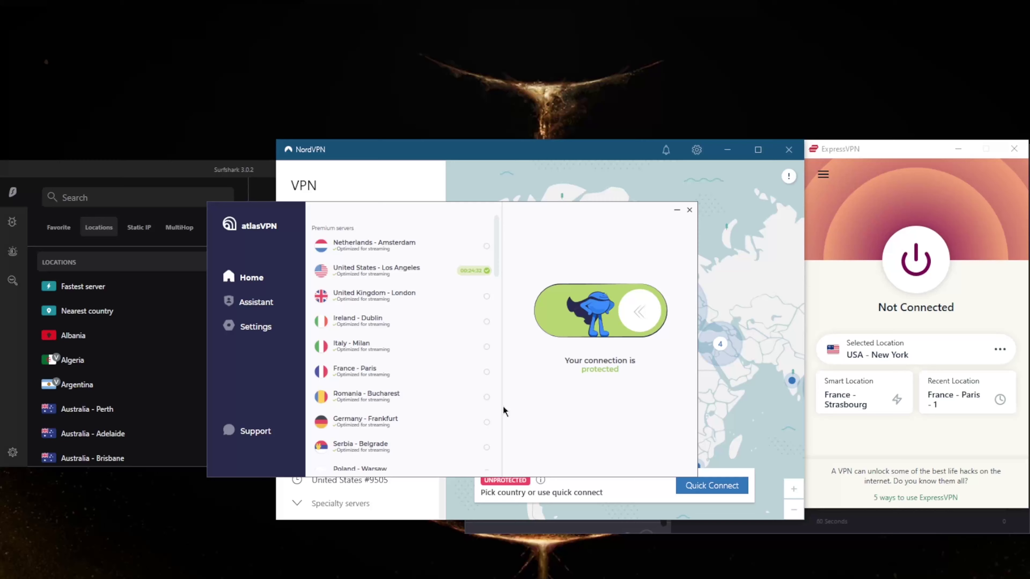
left_click(631, 323)
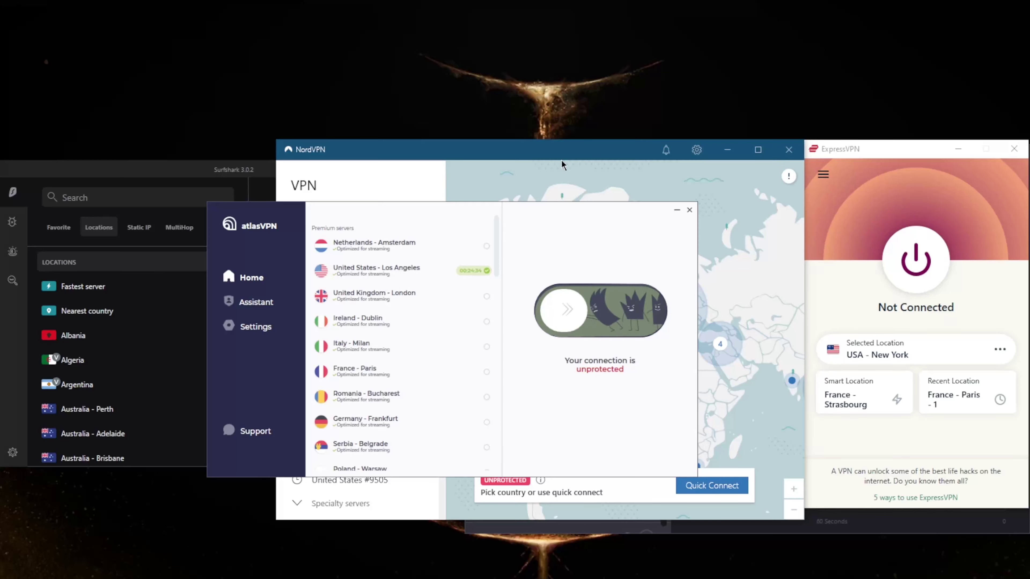